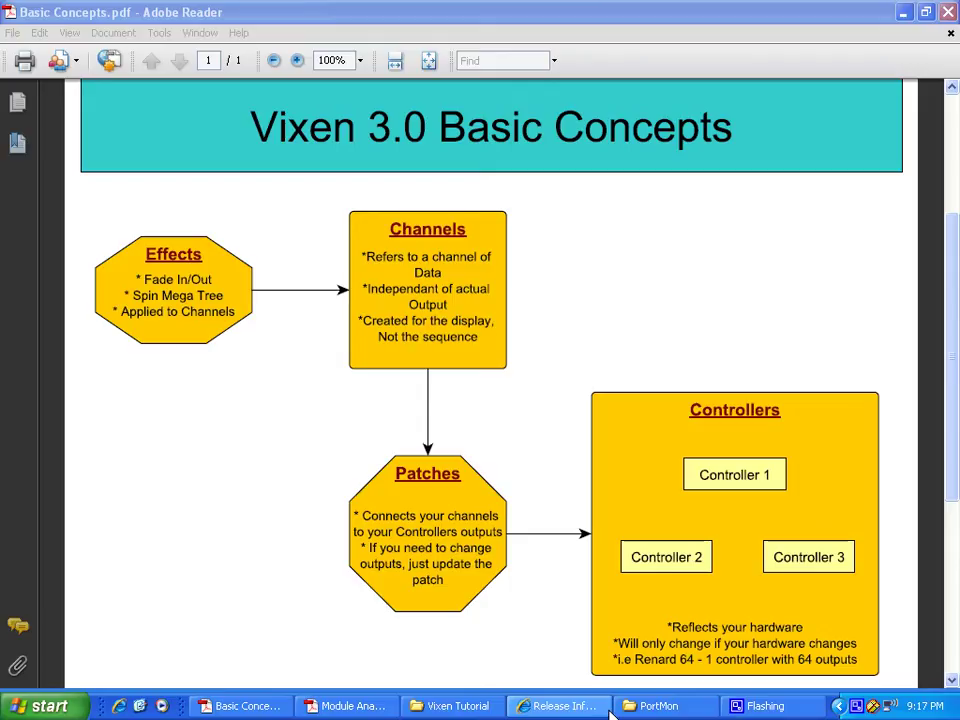
Step: Switch from the Basic Concepts PDF to the Vixen forum's Release Information page in Internet Explorer
{"action": "left_click", "coordinate": [548, 706]}
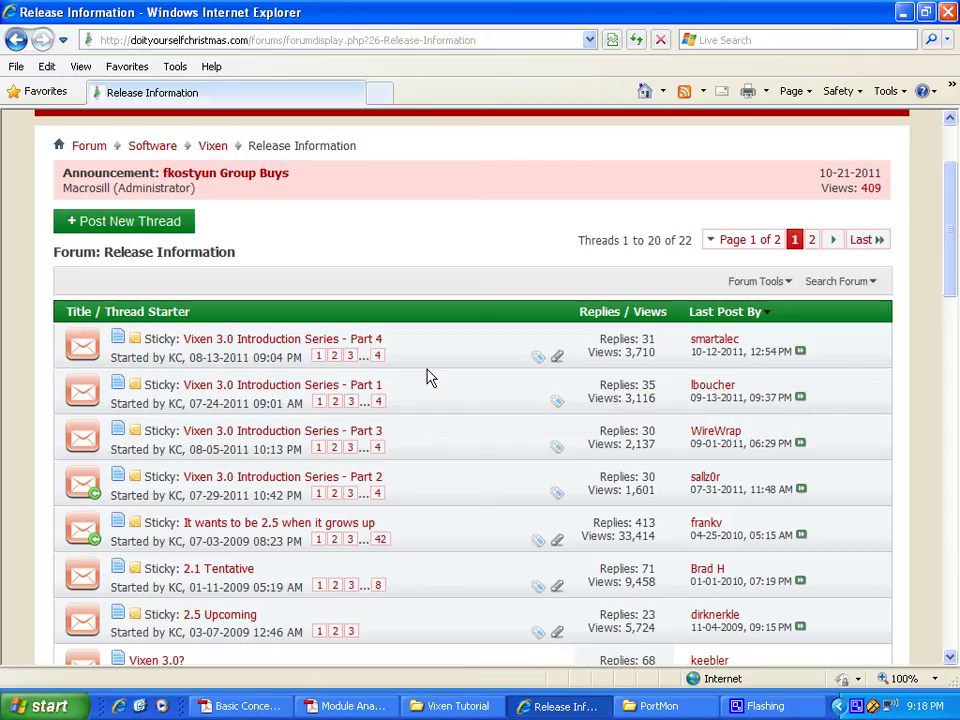
{"action": "mouse_move", "coordinate": [321, 388]}
{"action": "mouse_move", "coordinate": [429, 375]}
{"action": "left_click", "coordinate": [40, 706]}
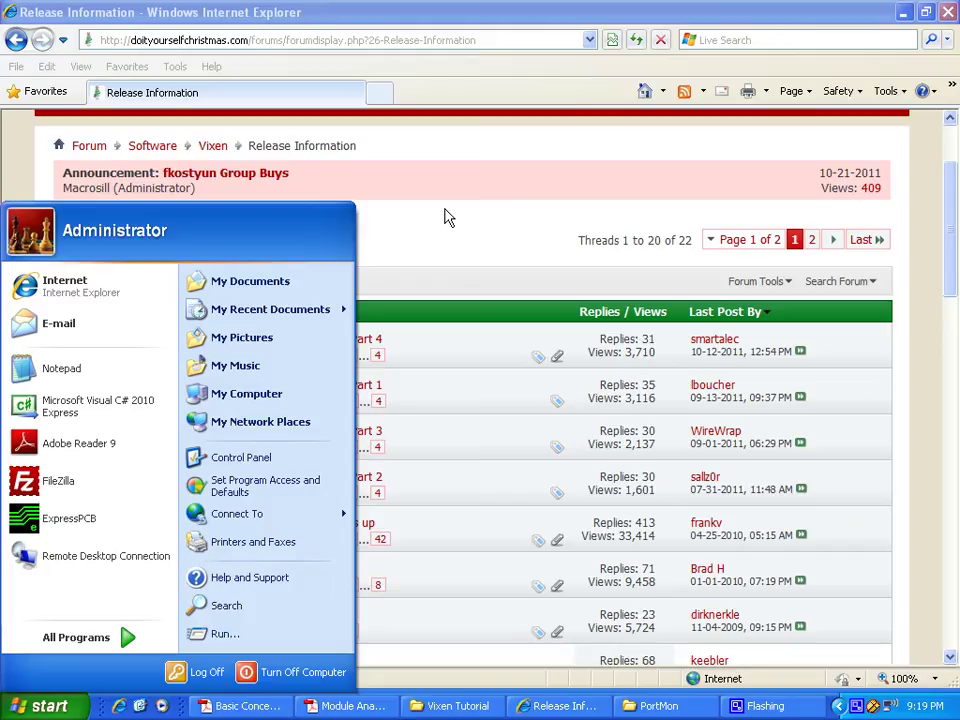
Step: Dismiss the Start menu and minimize Internet Explorer and Adobe Reader to show the desktop
{"action": "left_click", "coordinate": [906, 16]}
{"action": "left_click", "coordinate": [905, 13]}
{"action": "left_click", "coordinate": [906, 12]}
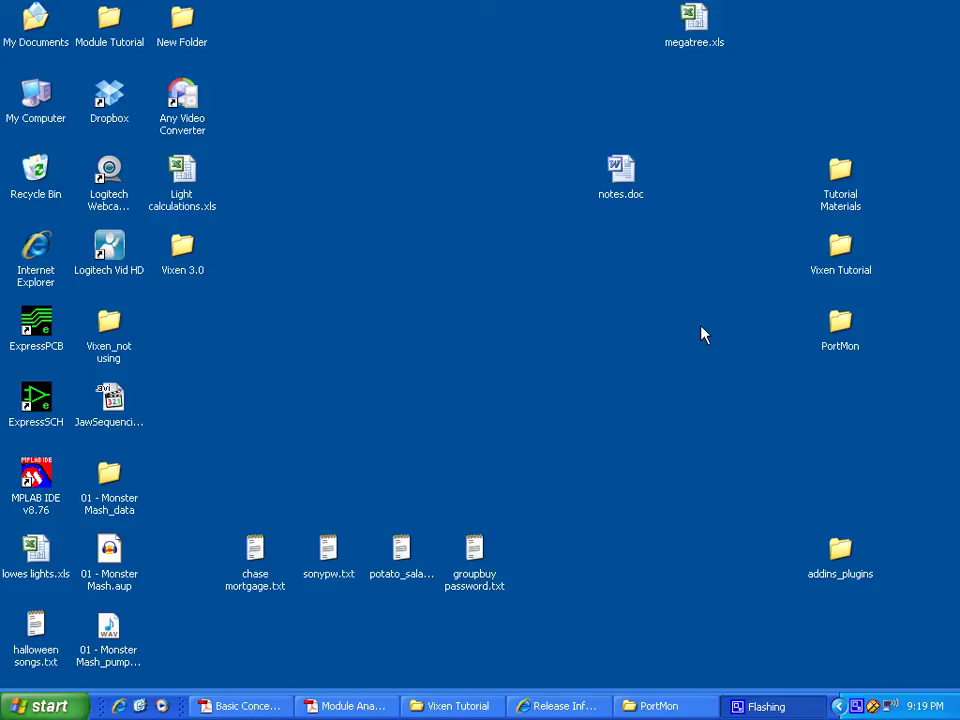
{"action": "double_click", "coordinate": [842, 344]}
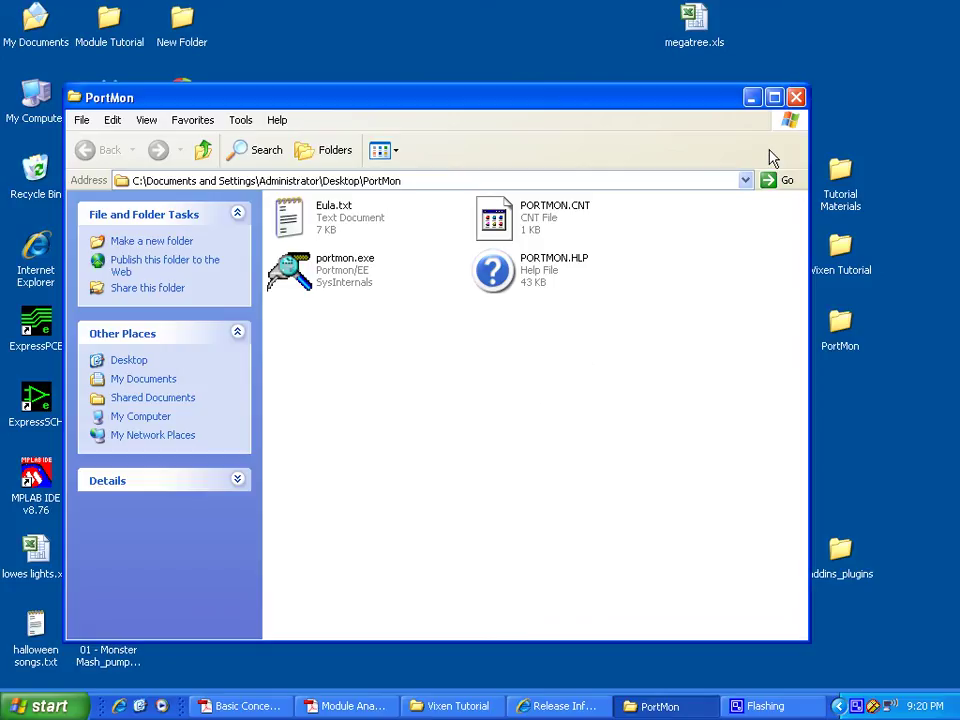
{"action": "left_click", "coordinate": [795, 98]}
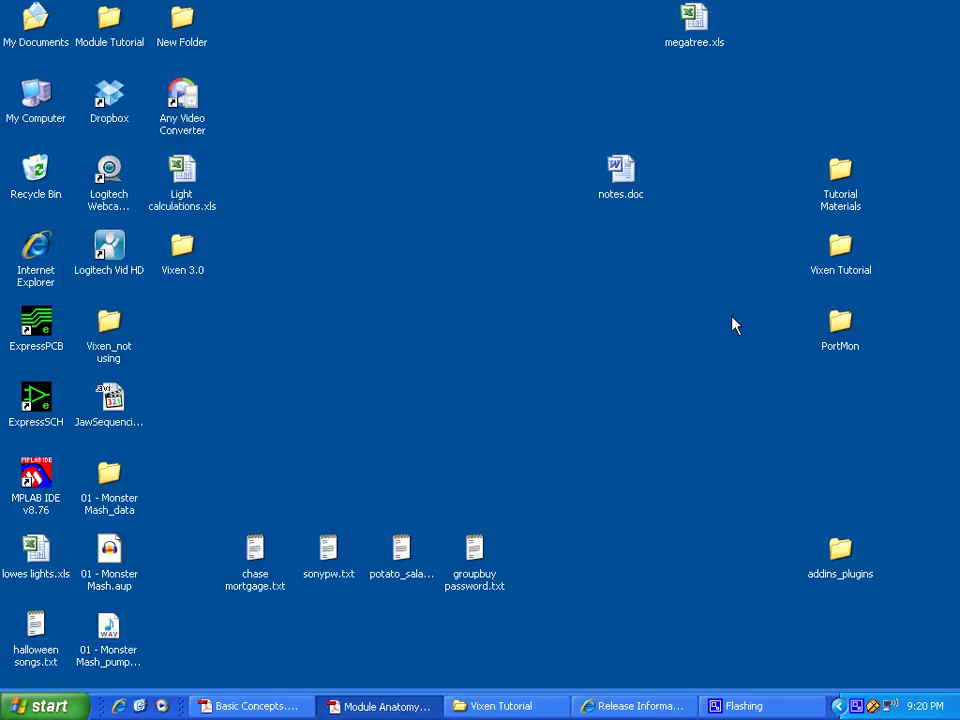
Step: Restore Basic Concepts.pdf in Adobe Reader from the taskbar
{"action": "left_click", "coordinate": [255, 706]}
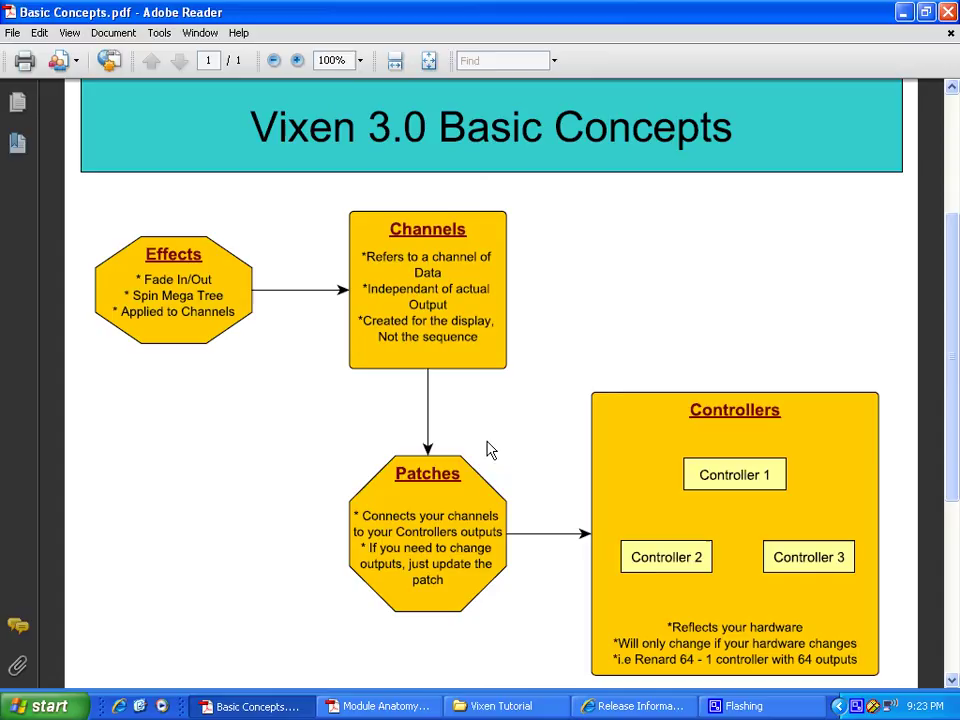
Step: Bring the Release Information forum page in Internet Explorer back to the front
{"action": "left_click", "coordinate": [633, 706]}
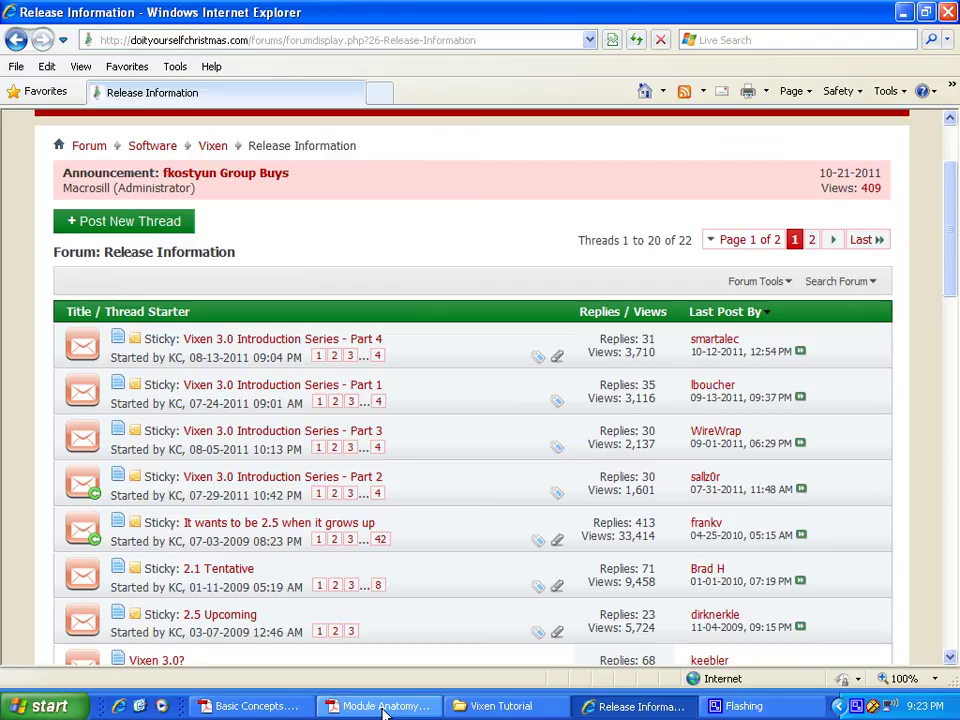
Step: Switch to Module Anatomy.pdf showing the Modules diagram
{"action": "key", "text": "alt+Tab"}
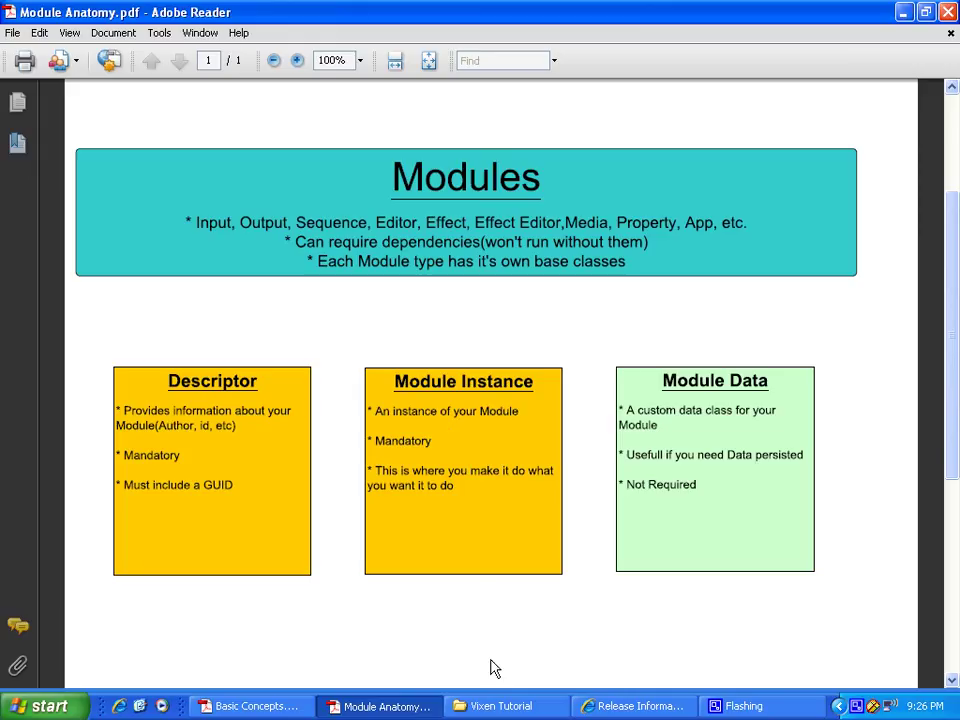
Step: Run VixenTestbed.exe from the Vixen Tutorial folder window
{"action": "left_click", "coordinate": [505, 713]}
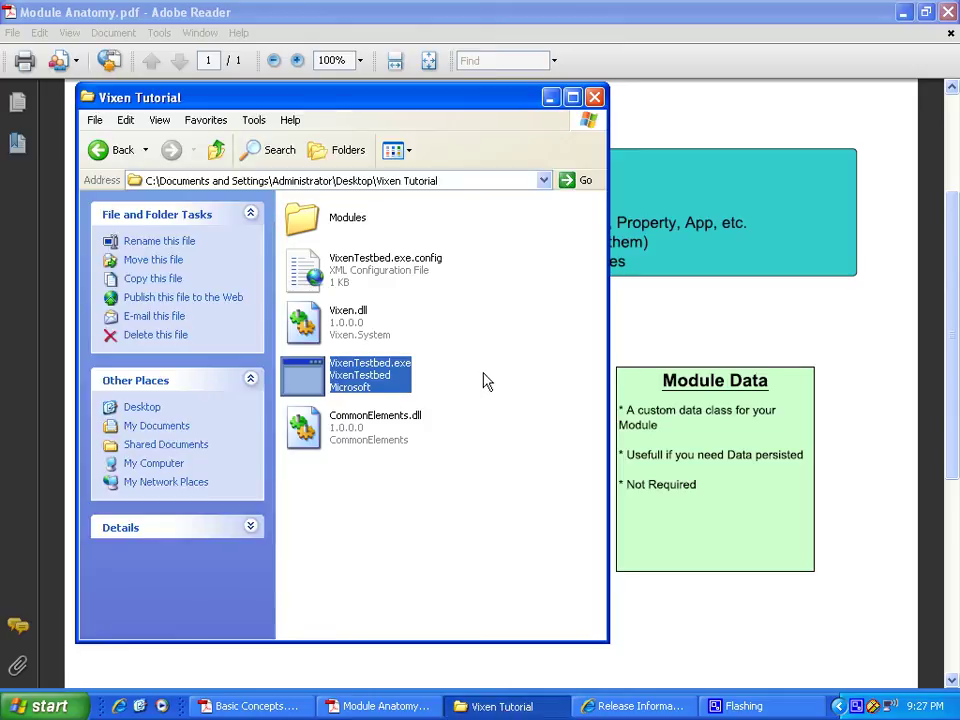
{"action": "mouse_move", "coordinate": [365, 384]}
{"action": "key", "text": "Return"}
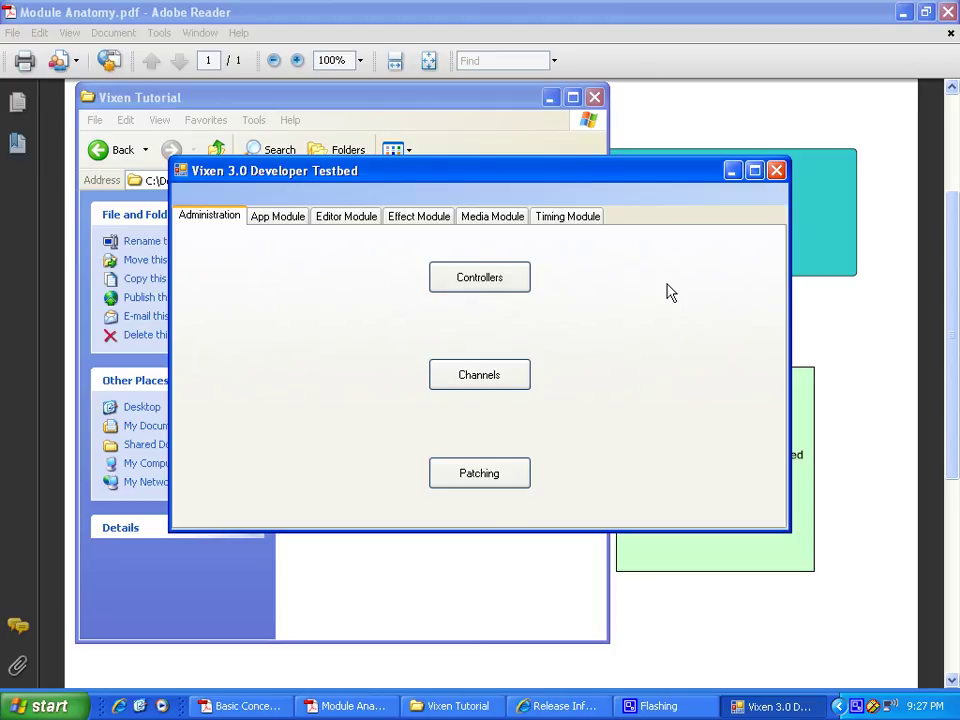
Step: Delete the existing Test Controller in the Controllers dialog
{"action": "left_click", "coordinate": [481, 278]}
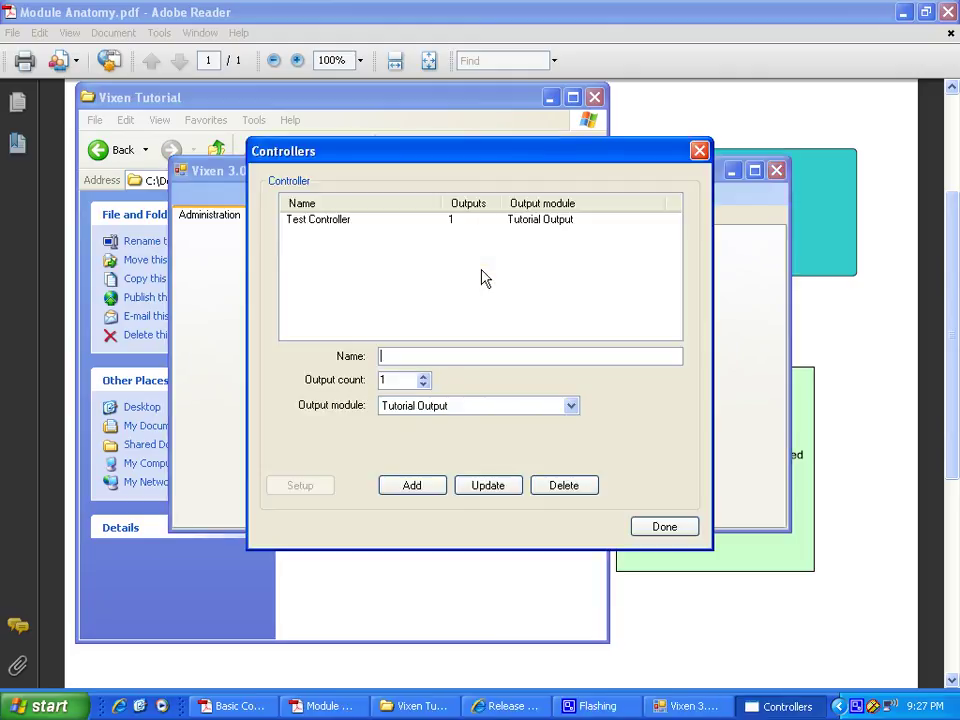
{"action": "left_click", "coordinate": [360, 220]}
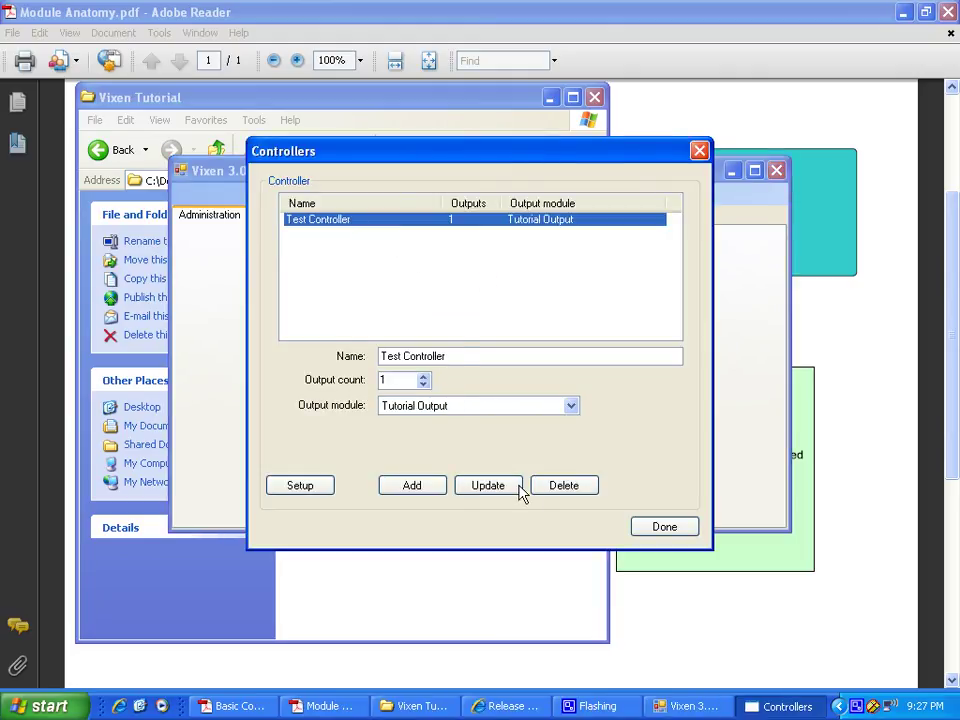
{"action": "left_click", "coordinate": [558, 487]}
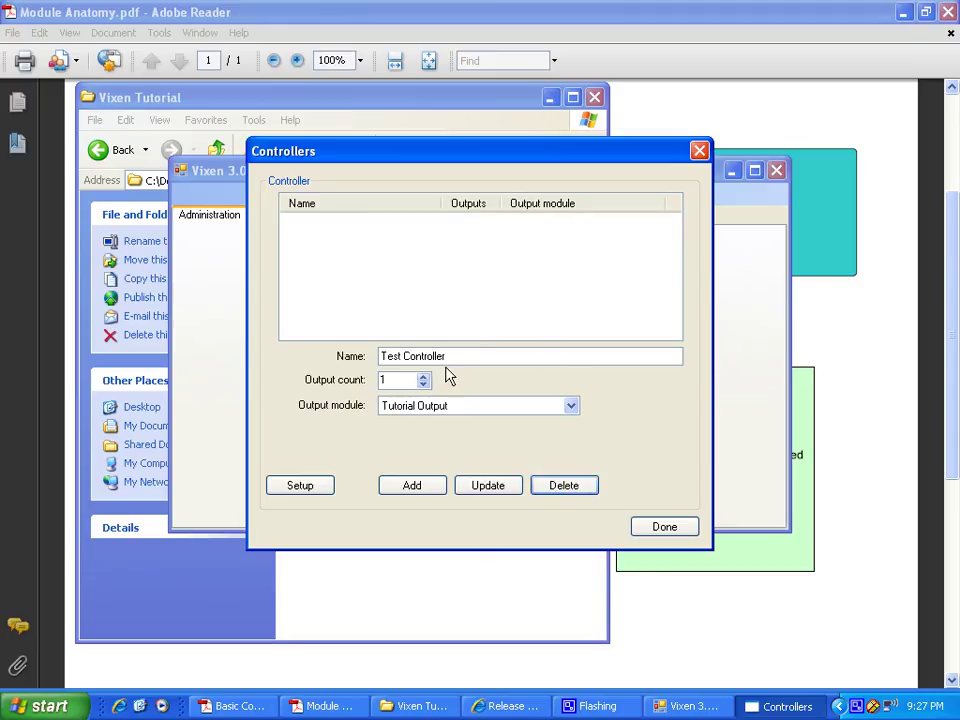
Step: Define a new controller named 'test controller' with 5 outputs
{"action": "left_click_drag", "start_coordinate": [463, 356], "coordinate": [326, 360]}
{"action": "key", "text": "BackSpace"}
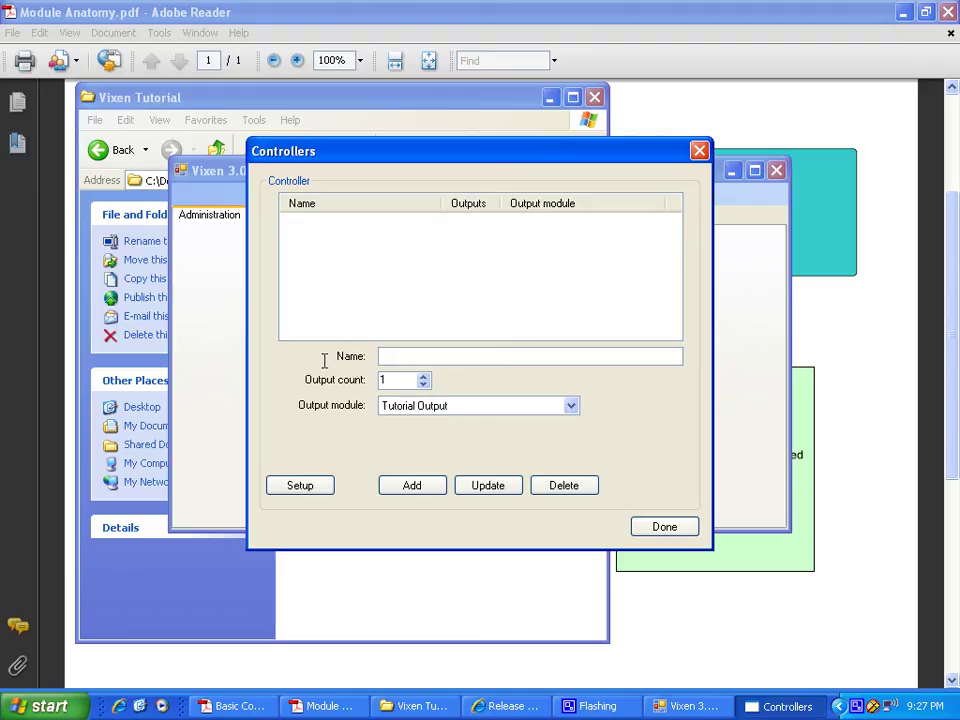
{"action": "double_click", "coordinate": [425, 381]}
{"action": "double_click", "coordinate": [424, 380]}
{"action": "left_click", "coordinate": [404, 356]}
{"action": "type", "text": "test controller"}
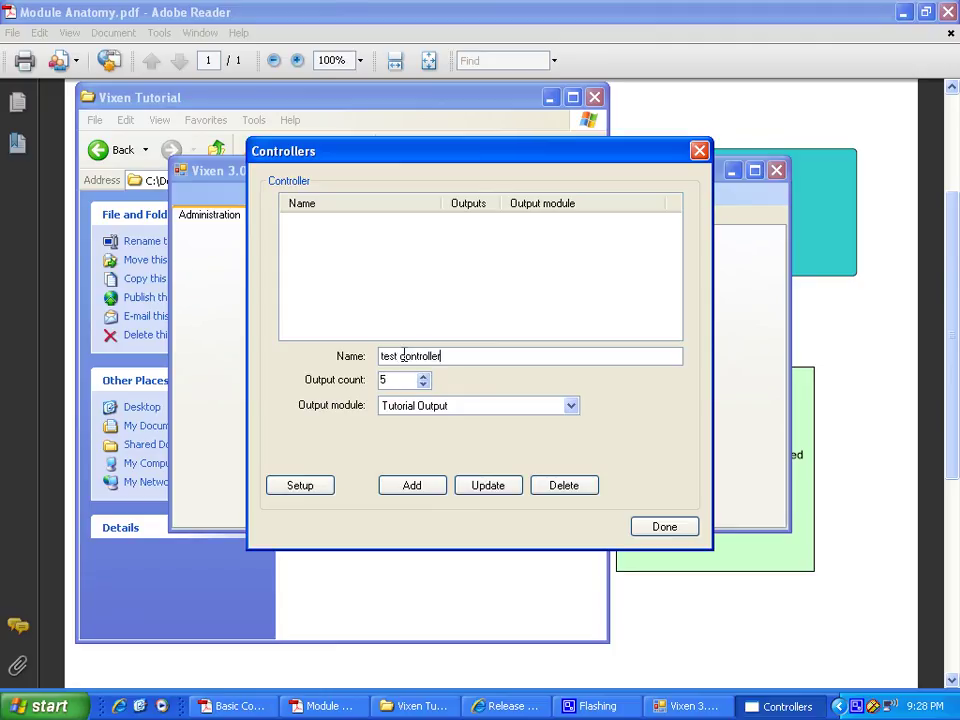
Step: Add the test controller with serial port COM1 and close the Controllers dialog
{"action": "left_click", "coordinate": [430, 494]}
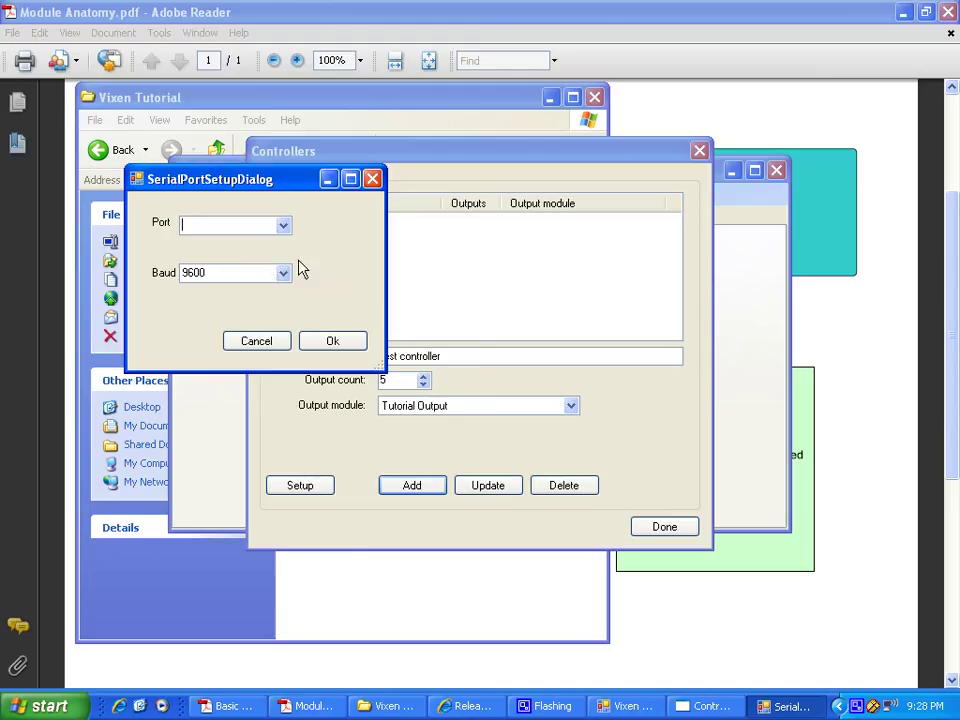
{"action": "left_click", "coordinate": [284, 226]}
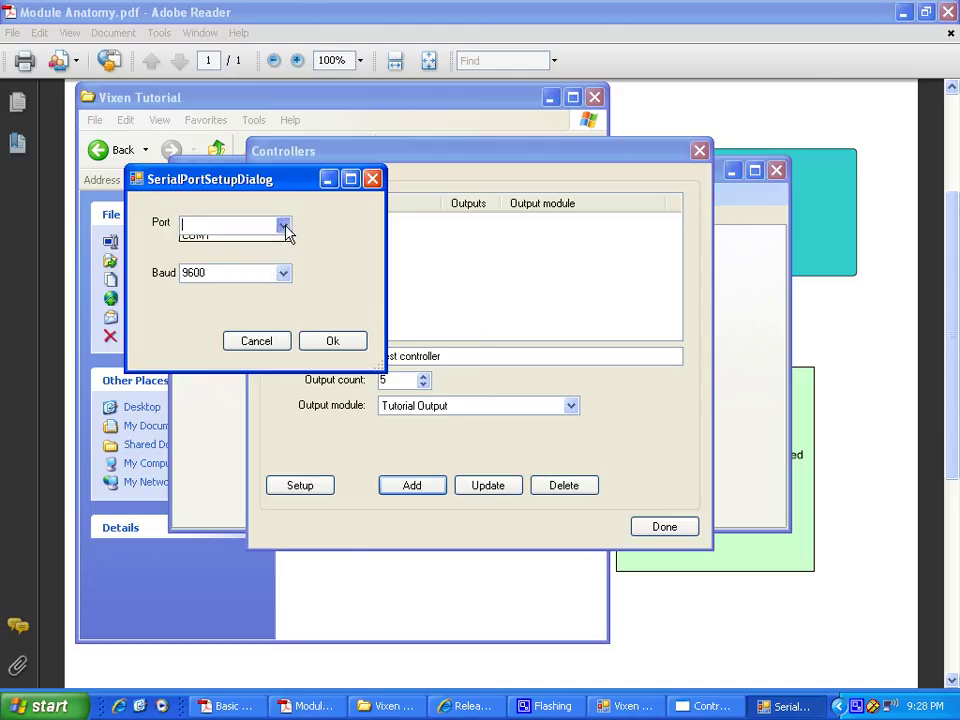
{"action": "left_click", "coordinate": [250, 255]}
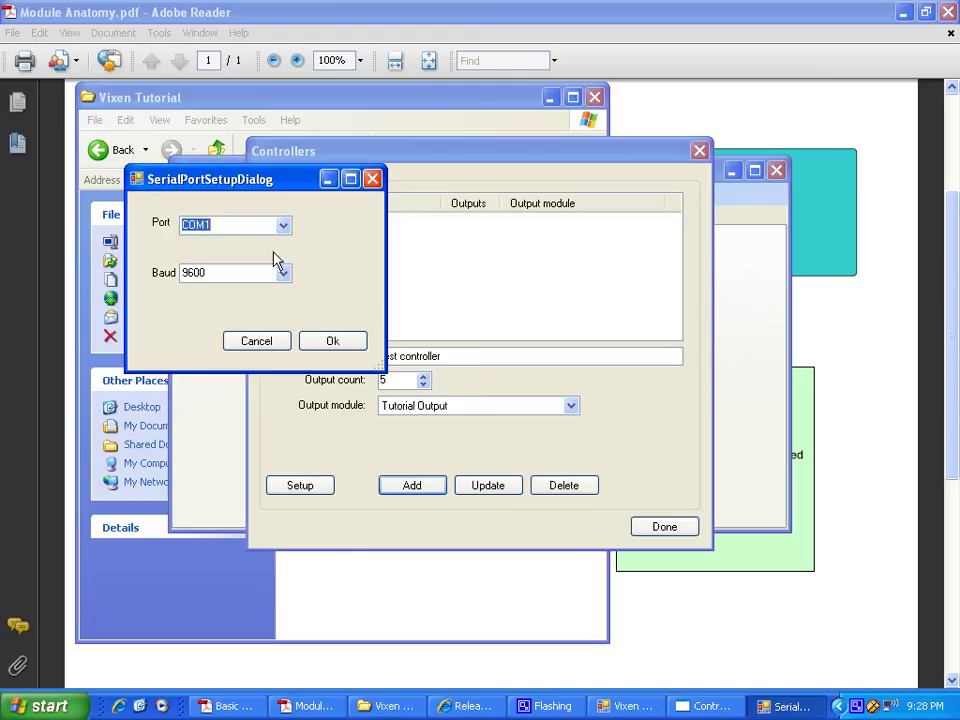
{"action": "left_click", "coordinate": [332, 341]}
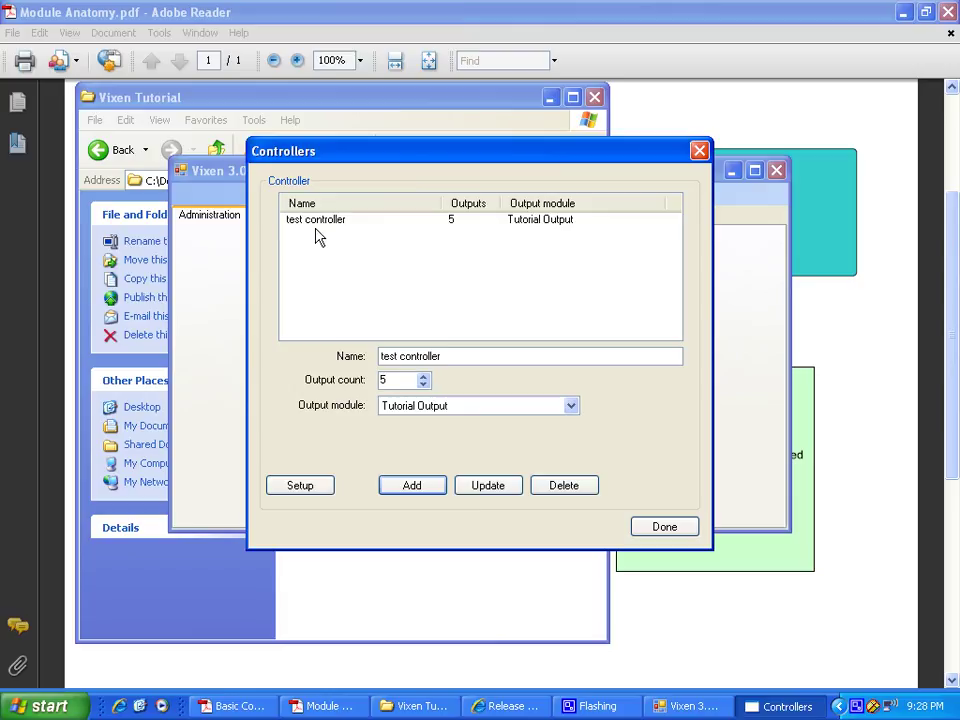
{"action": "left_click", "coordinate": [652, 530]}
Step: Add a channel named 'Mini Tree - Red' beneath Roofline in the Channels list
{"action": "left_click", "coordinate": [480, 375]}
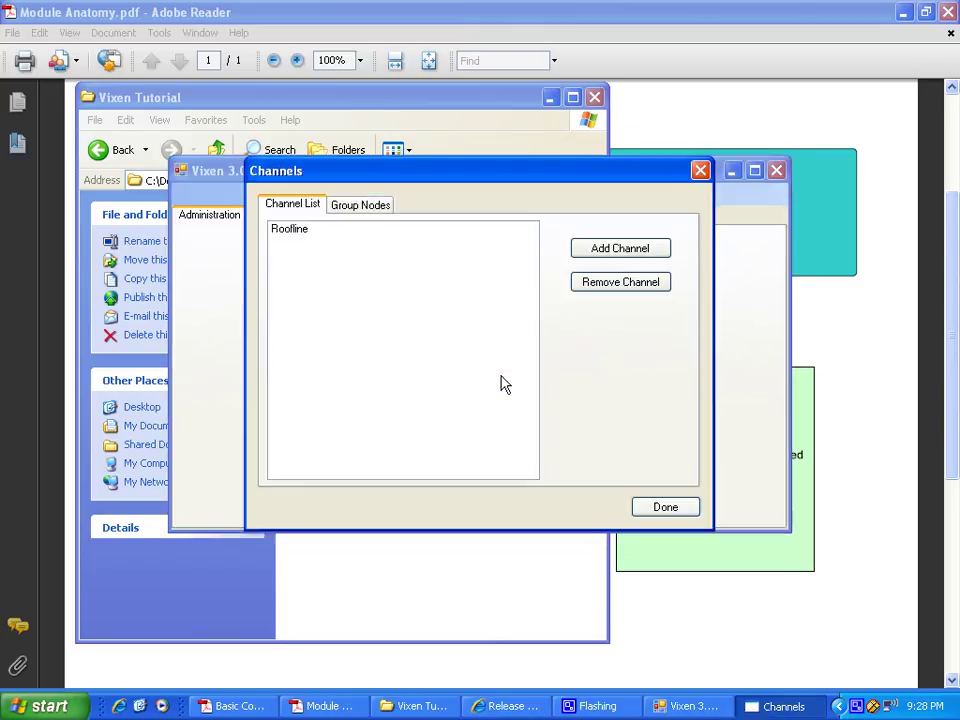
{"action": "left_click", "coordinate": [297, 232]}
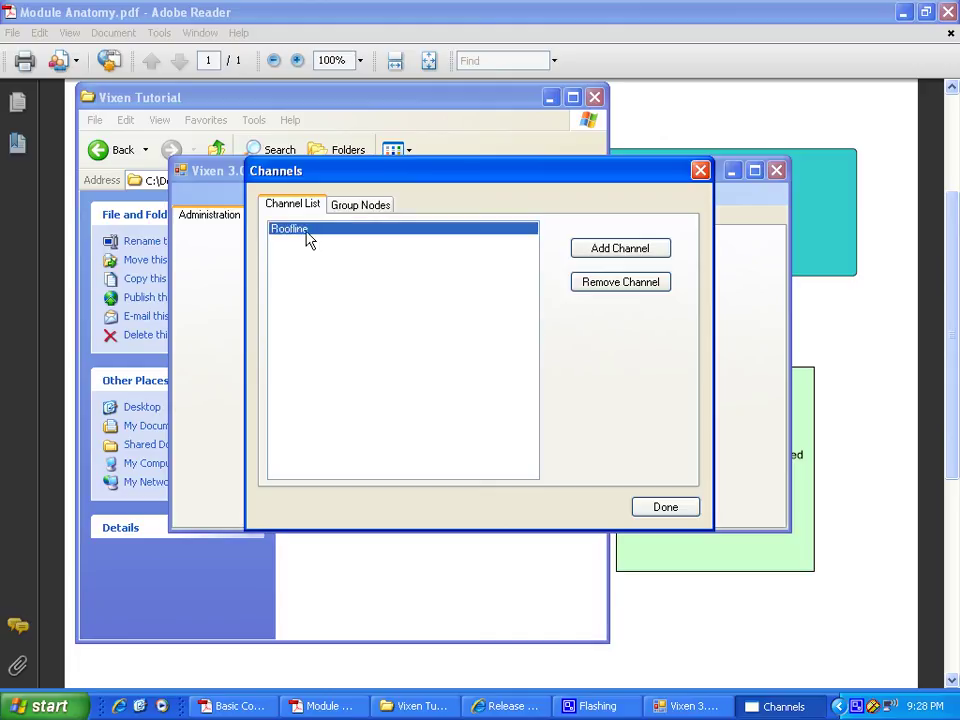
{"action": "left_click", "coordinate": [604, 253]}
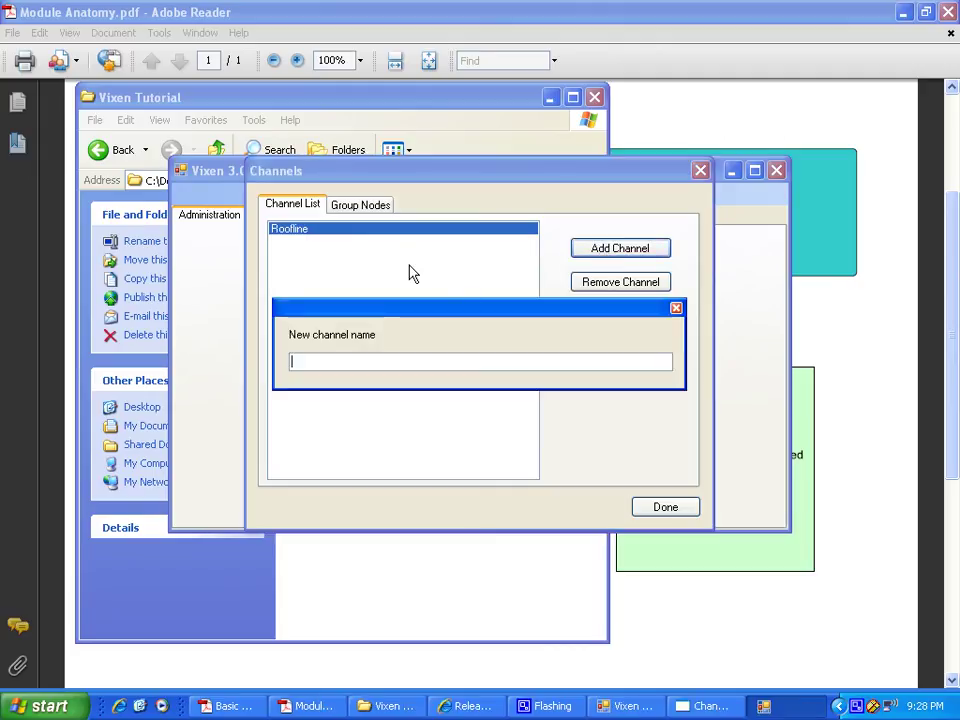
{"action": "type", "text": "Mini Tree "}
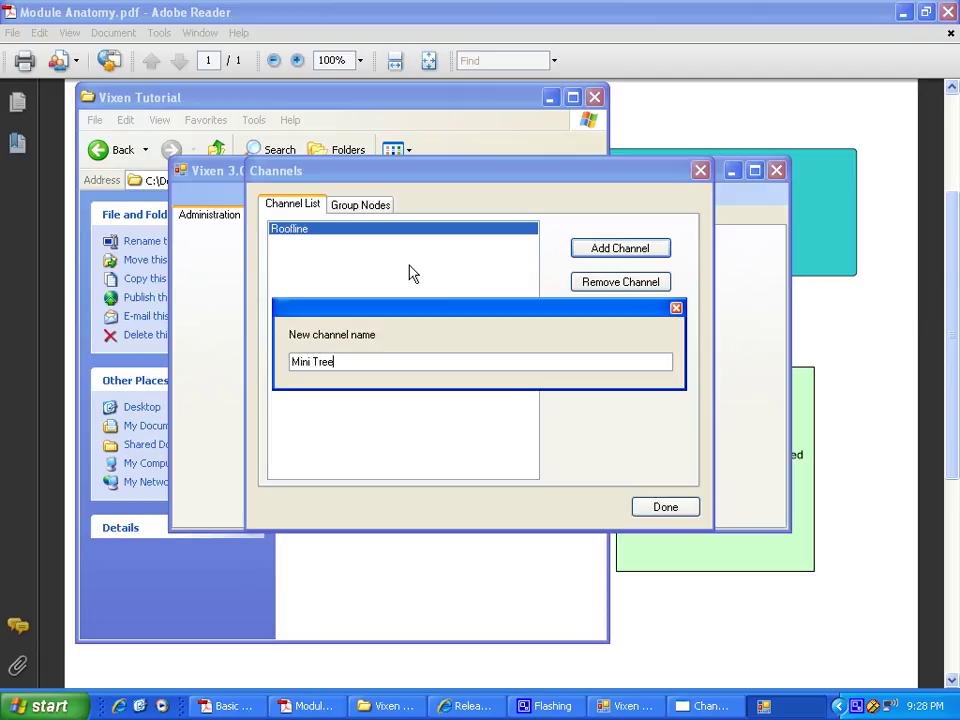
{"action": "type", "text": "- Red"}
{"action": "key", "text": "Return"}
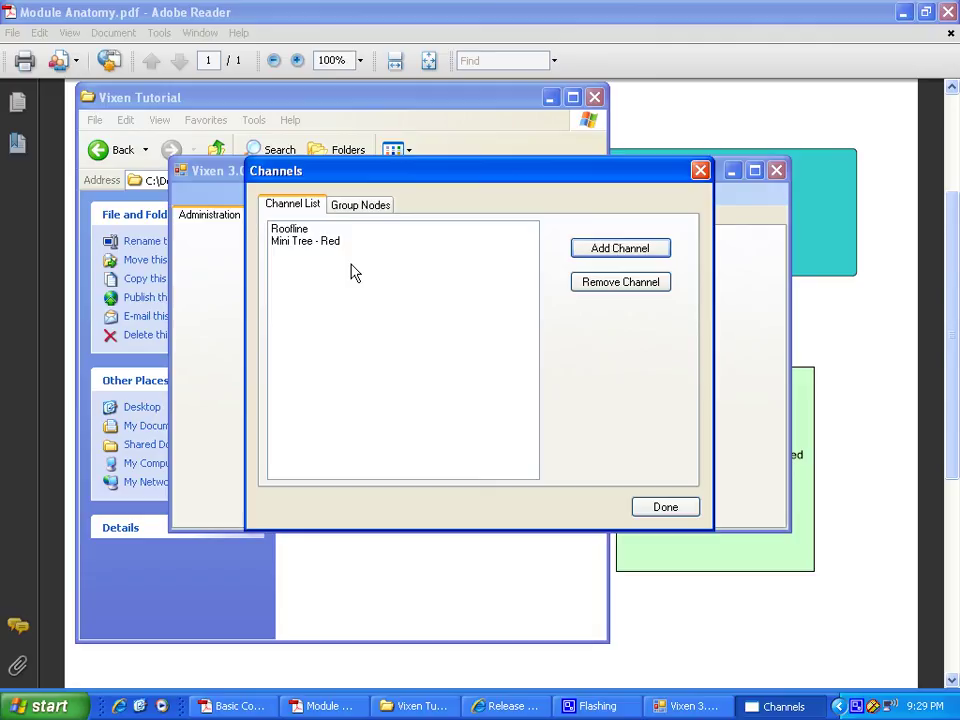
Step: Close Channels and patch Roofline to test controller output 0
{"action": "left_click", "coordinate": [656, 512]}
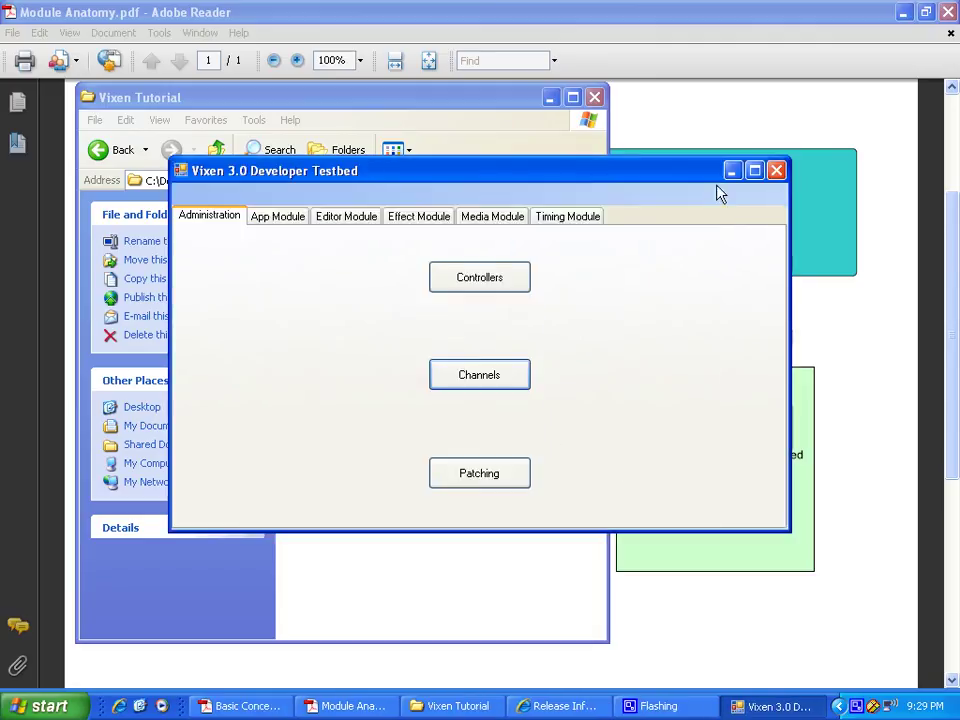
{"action": "left_click", "coordinate": [479, 476]}
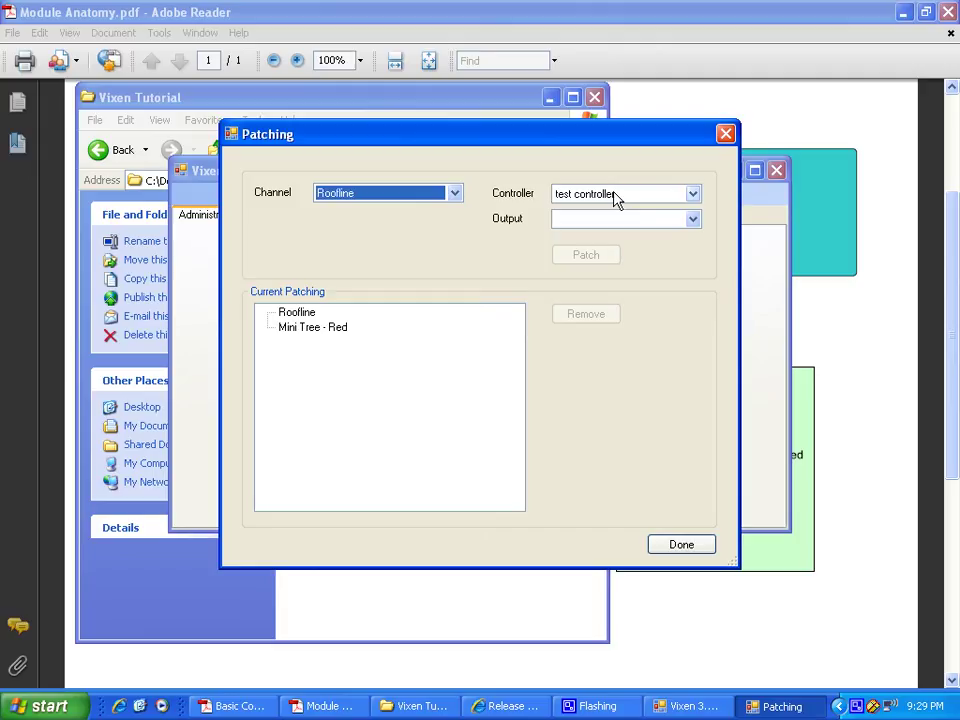
{"action": "left_click", "coordinate": [694, 221]}
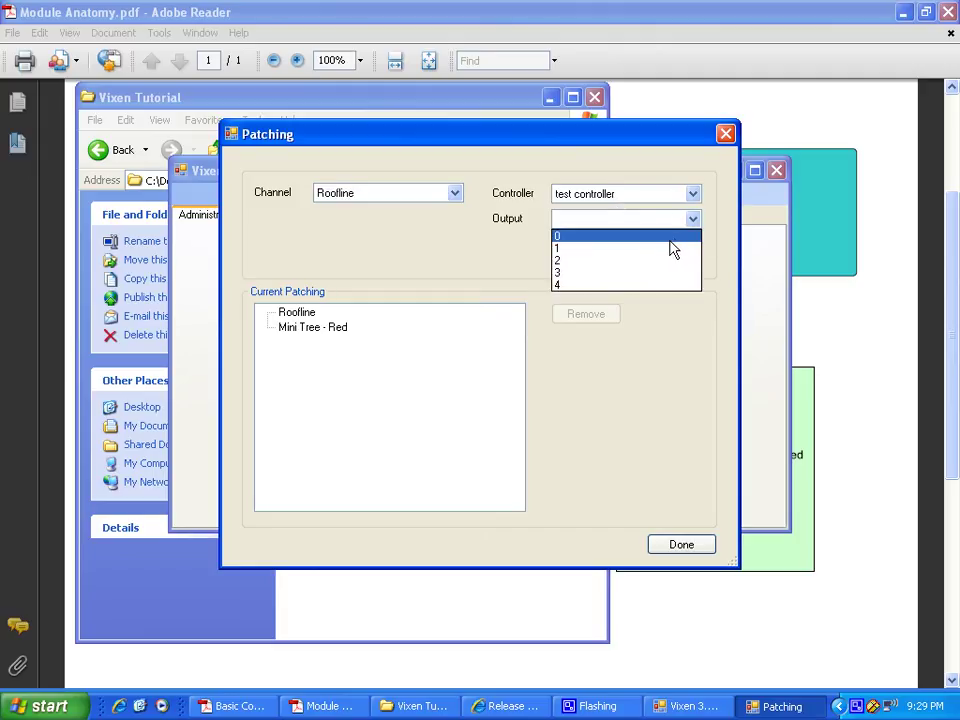
{"action": "left_click", "coordinate": [670, 240]}
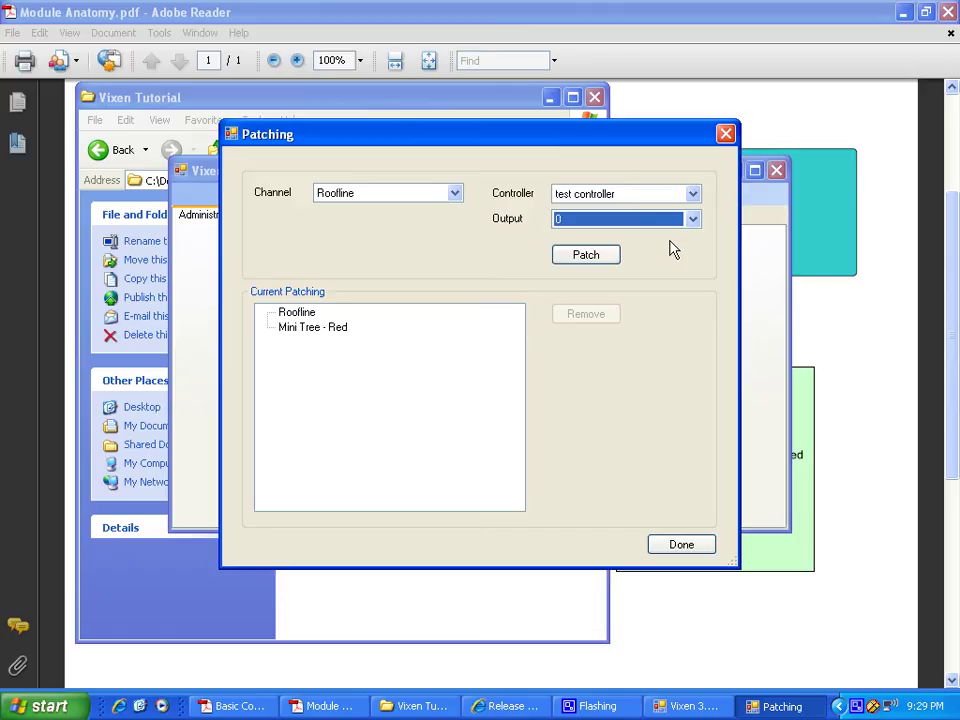
{"action": "left_click", "coordinate": [606, 258]}
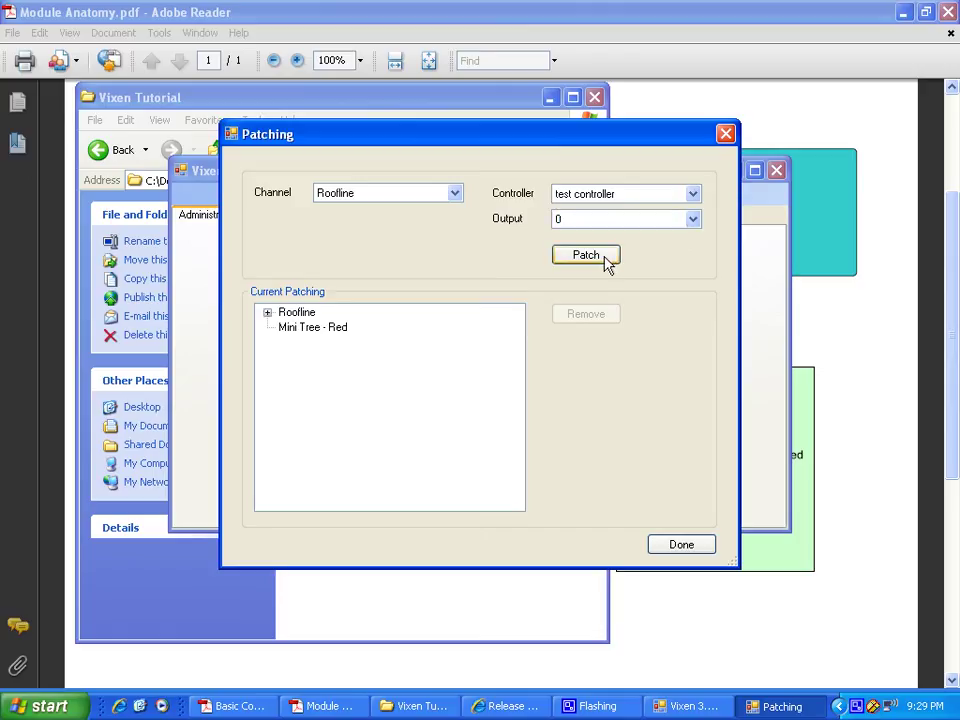
{"action": "left_click", "coordinate": [267, 313]}
{"action": "left_click", "coordinate": [268, 313]}
Step: Patch Mini Tree - Red to test controller output 2
{"action": "left_click", "coordinate": [315, 330]}
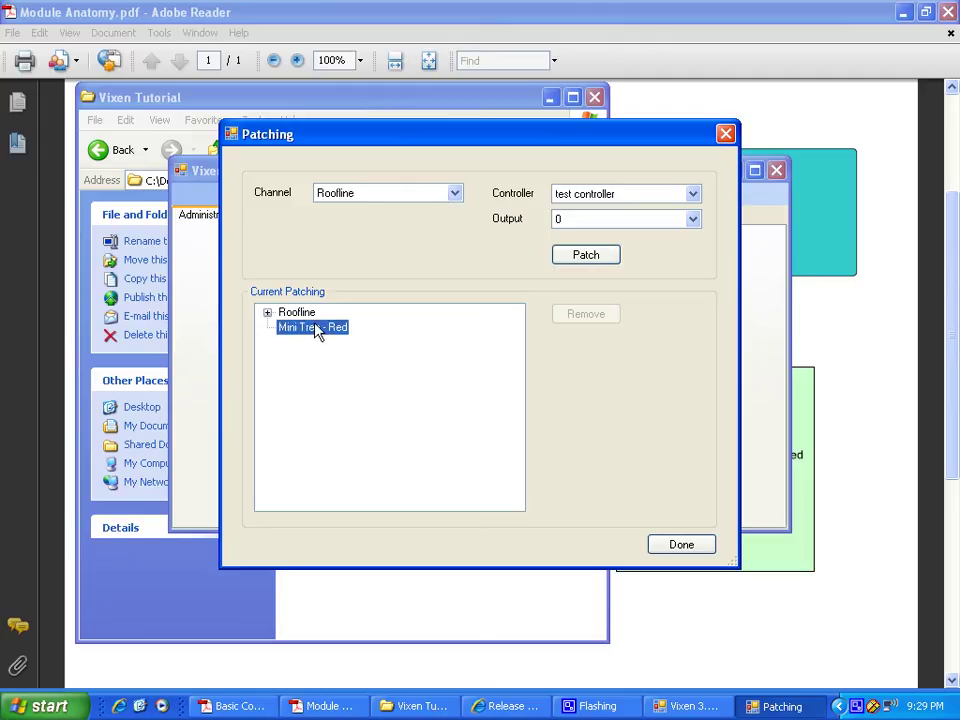
{"action": "left_click", "coordinate": [454, 194]}
{"action": "left_click", "coordinate": [435, 223]}
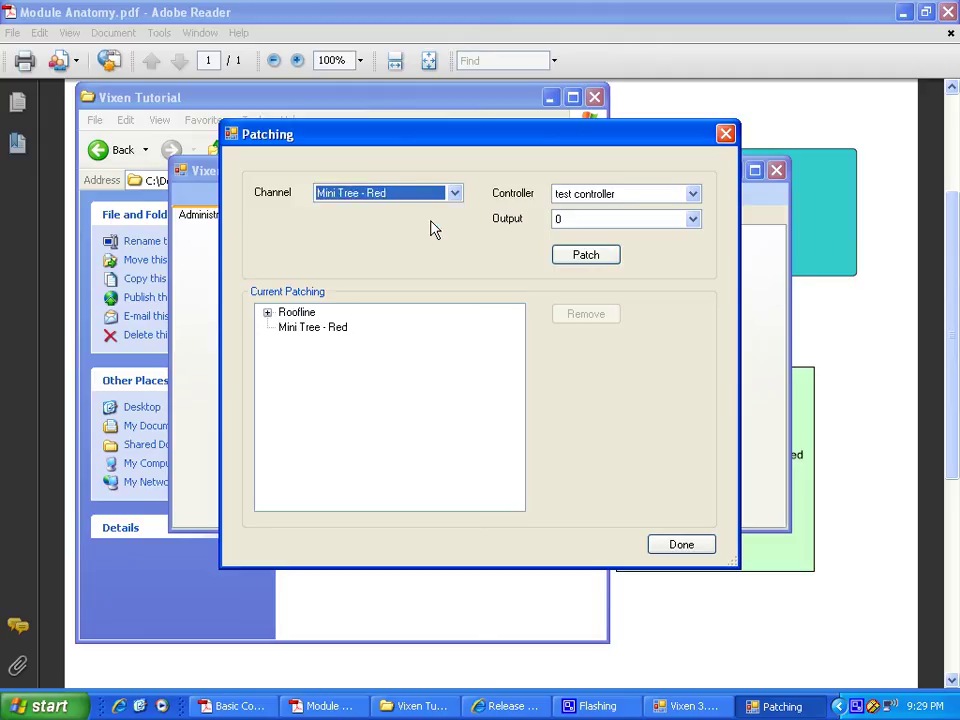
{"action": "left_click", "coordinate": [692, 219]}
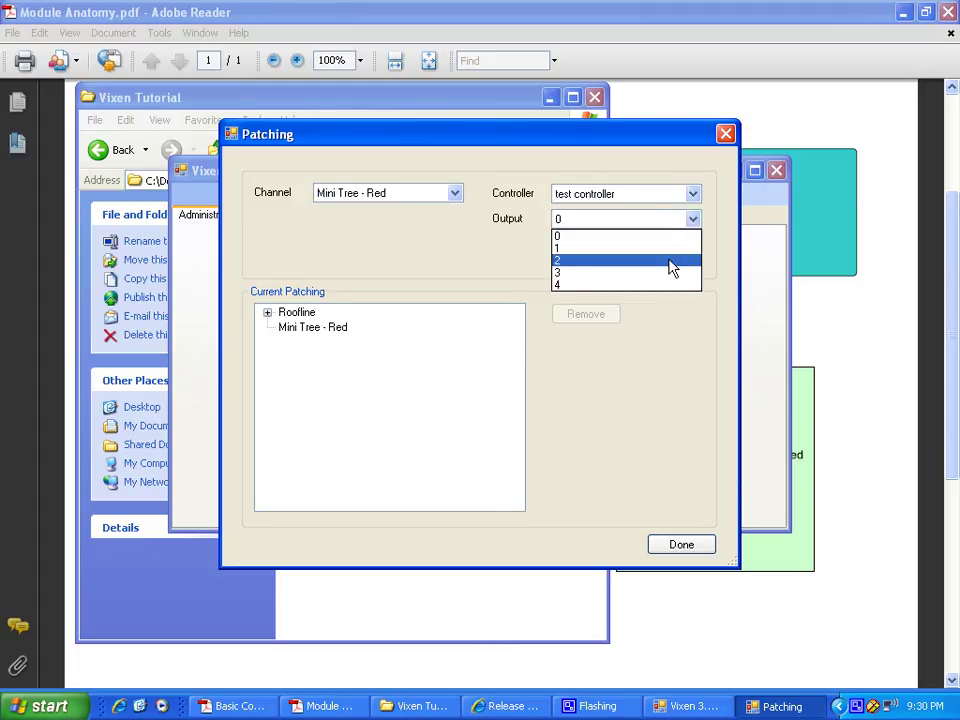
{"action": "left_click", "coordinate": [672, 263]}
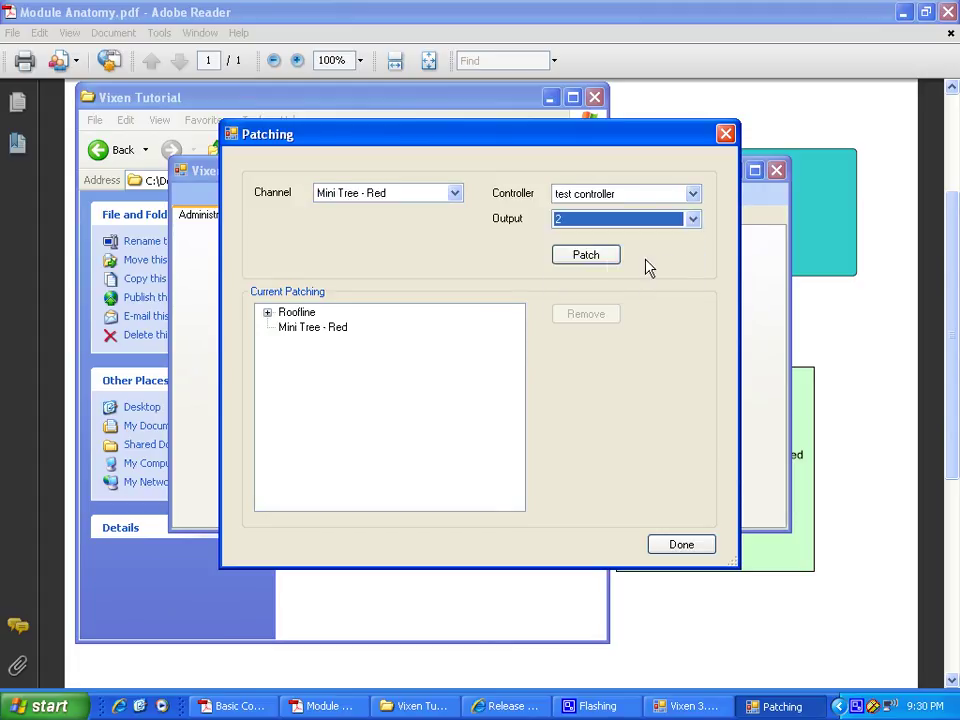
{"action": "left_click", "coordinate": [600, 258]}
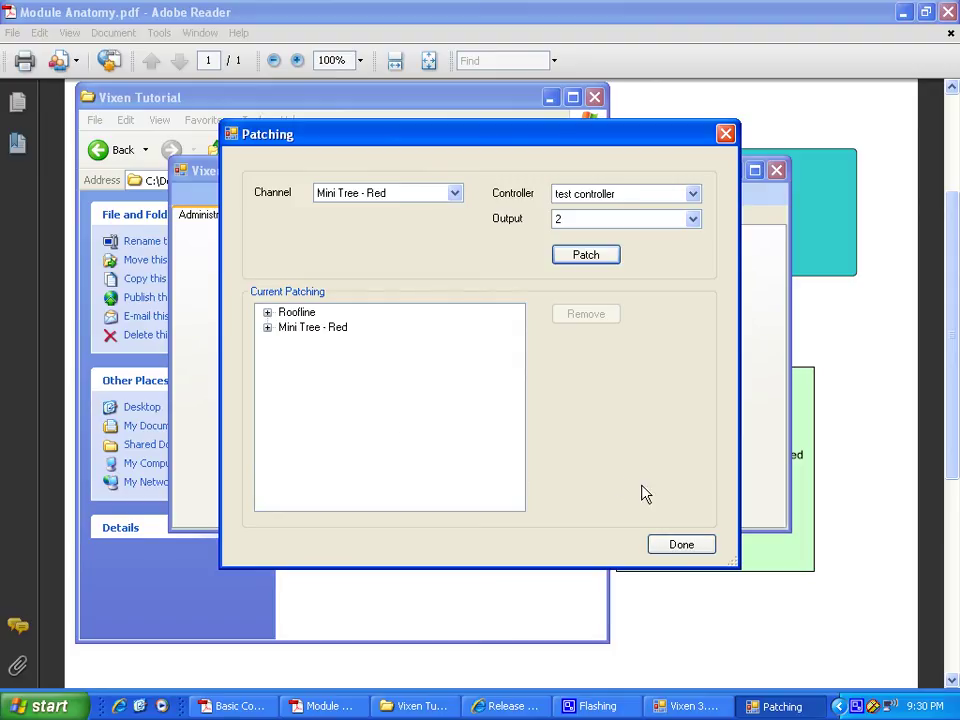
Step: Finish patching, then close the Vixen Testbed and the Vixen Tutorial folder to reveal Adobe Reader
{"action": "left_click", "coordinate": [683, 549]}
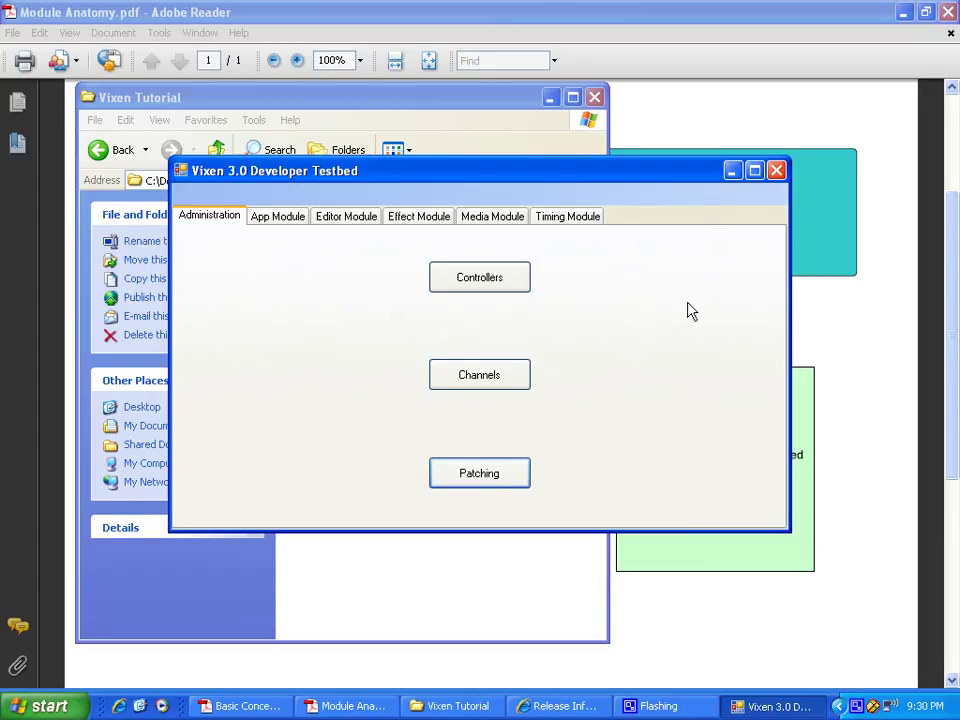
{"action": "left_click", "coordinate": [775, 171]}
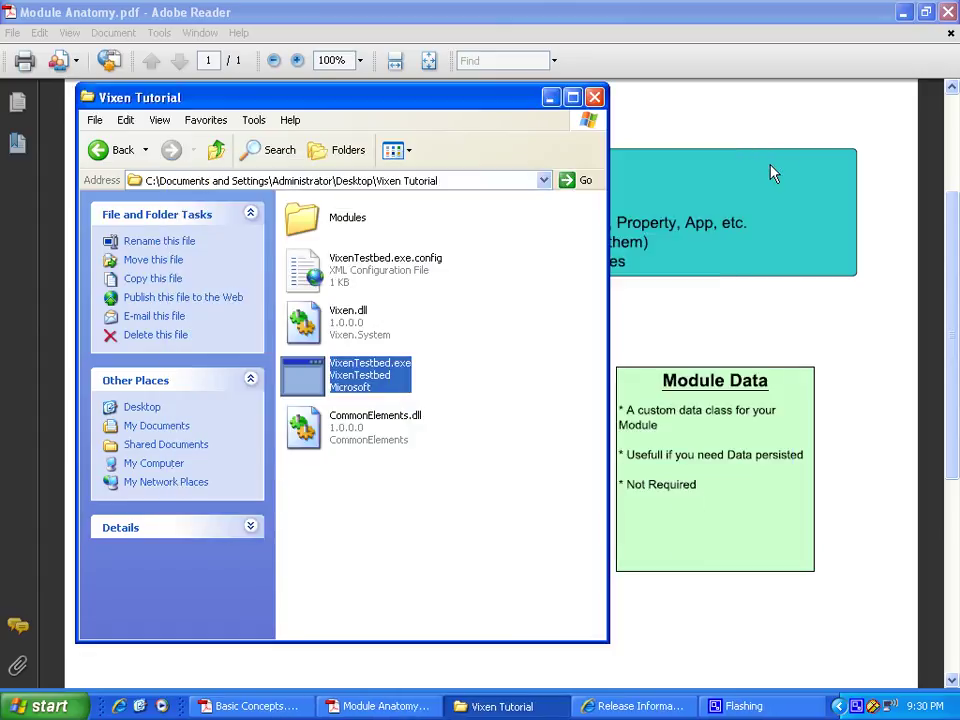
{"action": "left_click", "coordinate": [595, 98]}
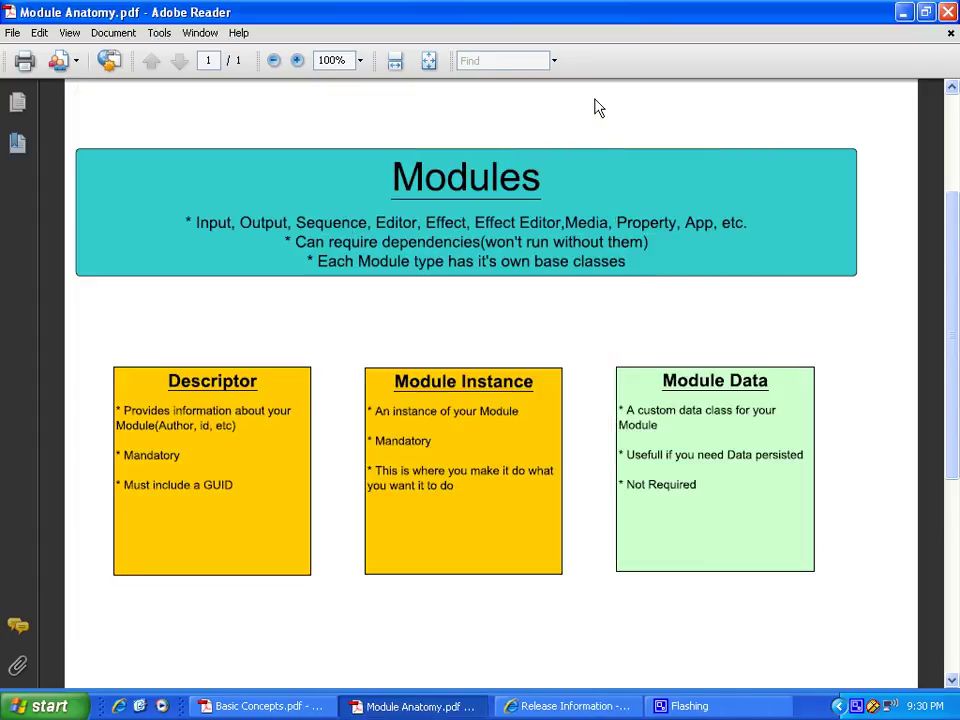